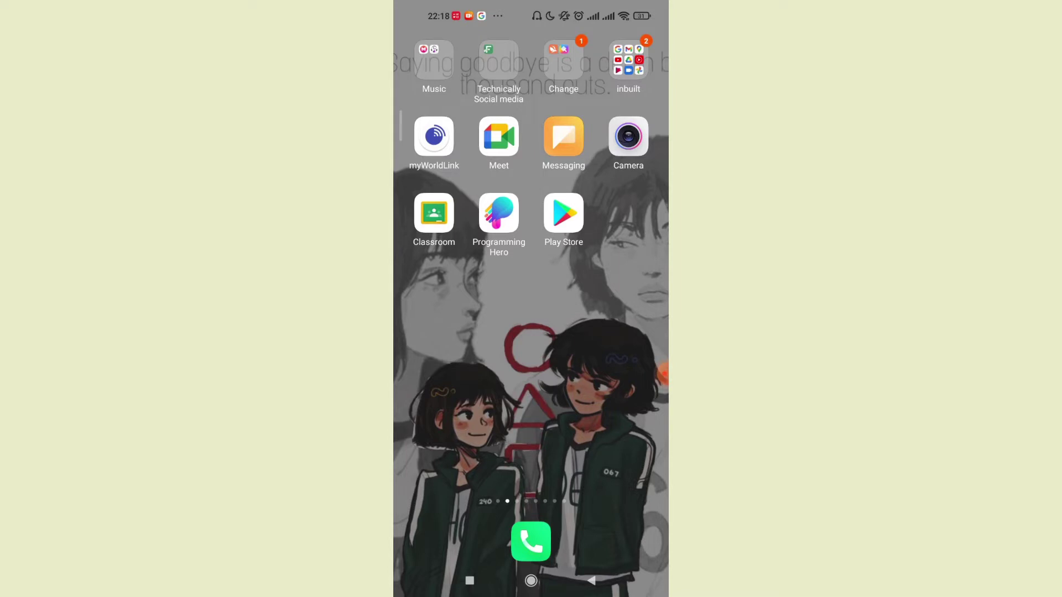
Search the Google Play Store for 'sams club'
click(563, 213)
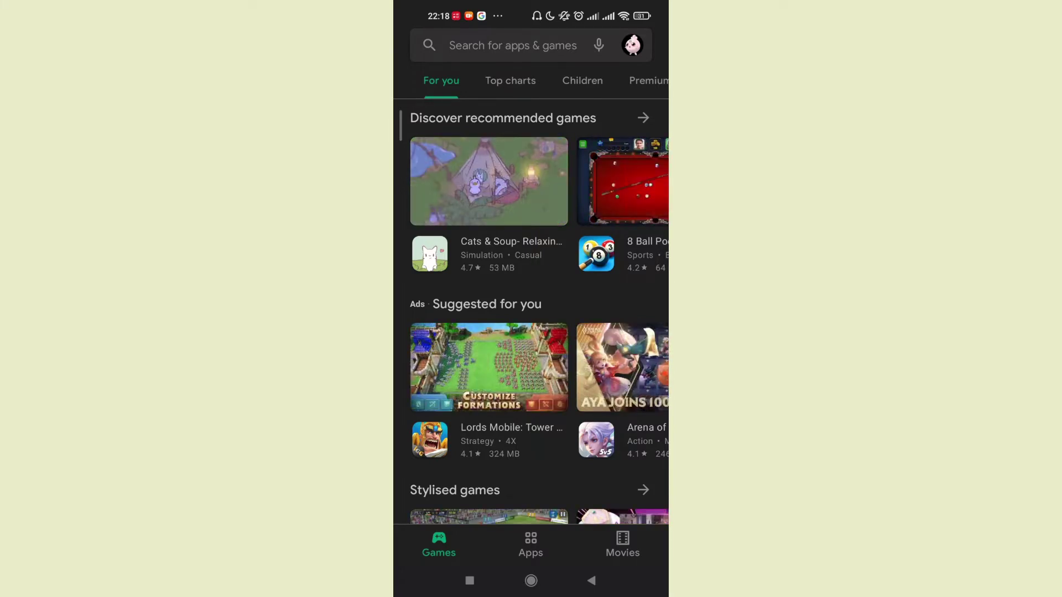
click(512, 45)
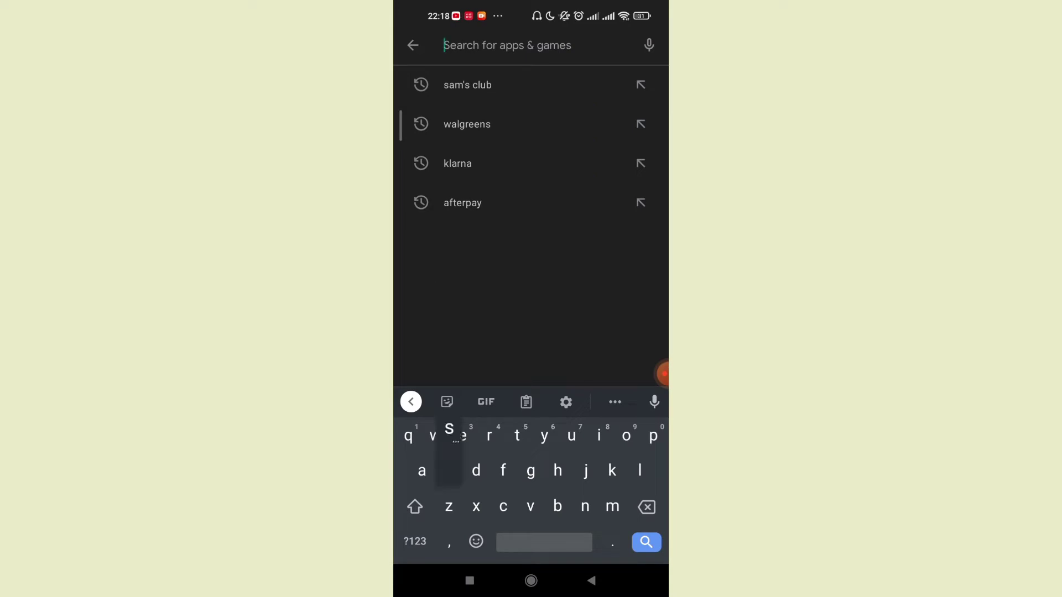
text(sams clu)
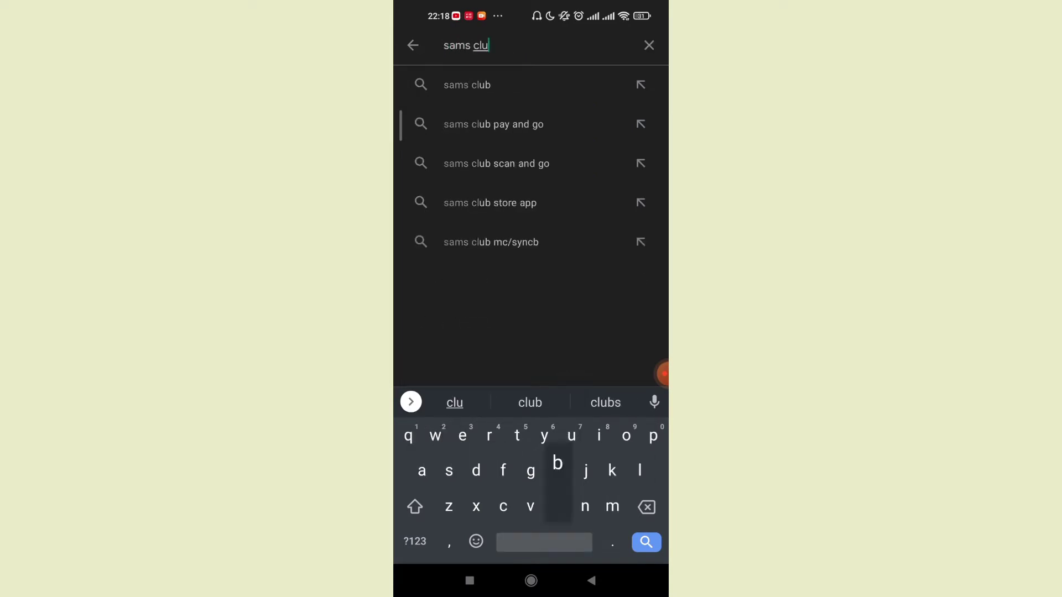
text(b)
key(Return)
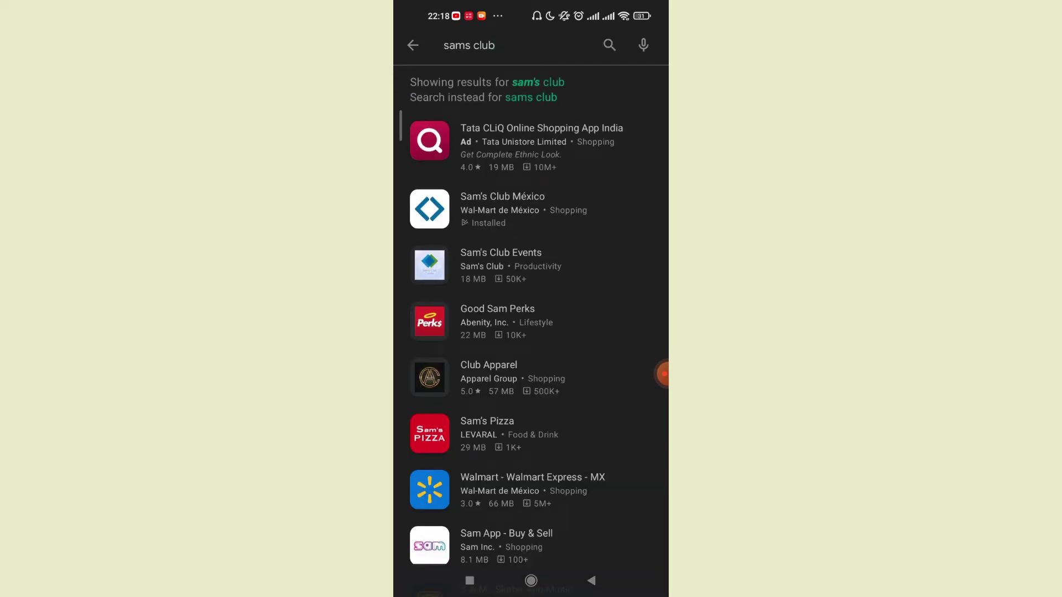
Check Sam's Club México shows Open with no update, then go to the home screen
click(502, 209)
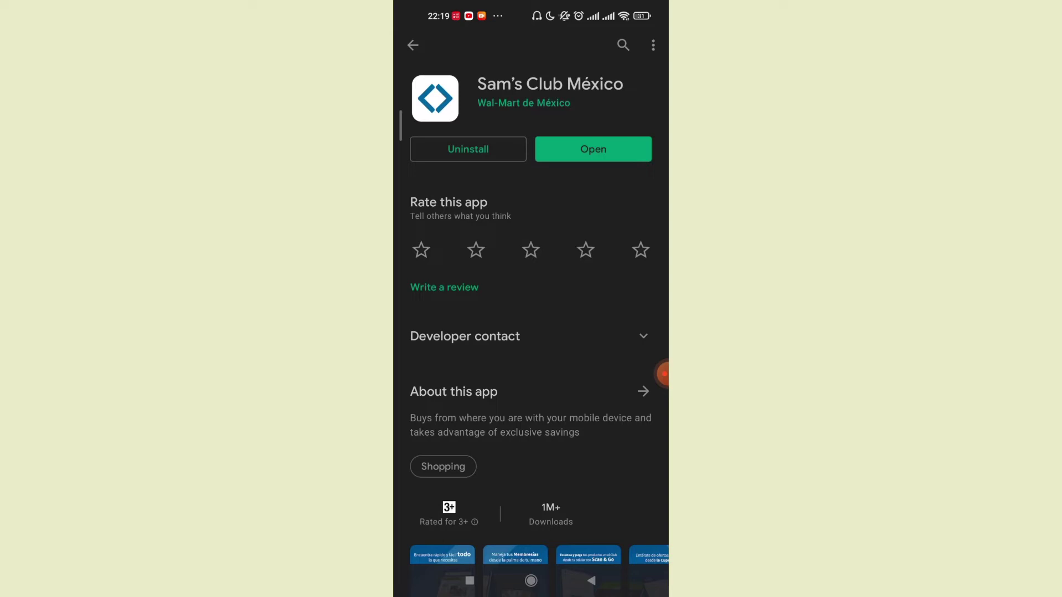
click(531, 581)
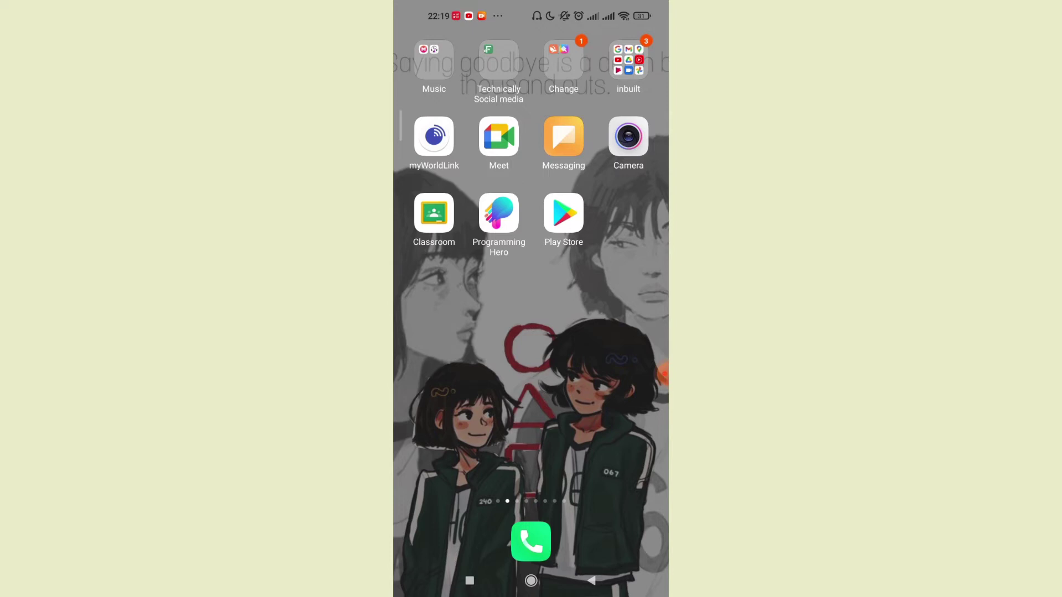
Open Settings from the control centre and go to Apps > Manage apps
drag(598, 9, 597, 332)
click(609, 107)
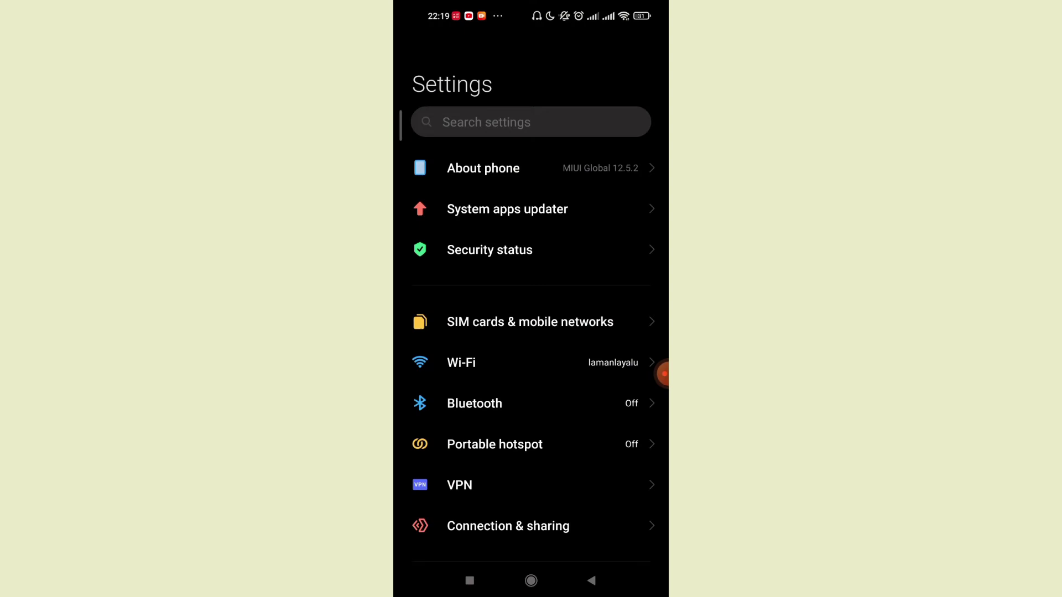
scroll(531, 332, down, 10)
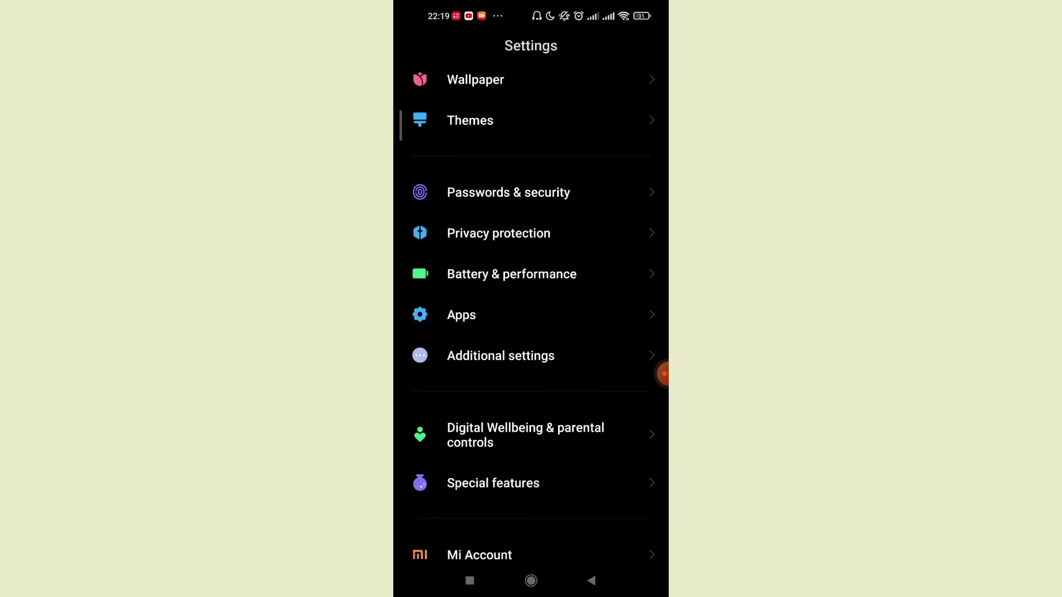
click(461, 314)
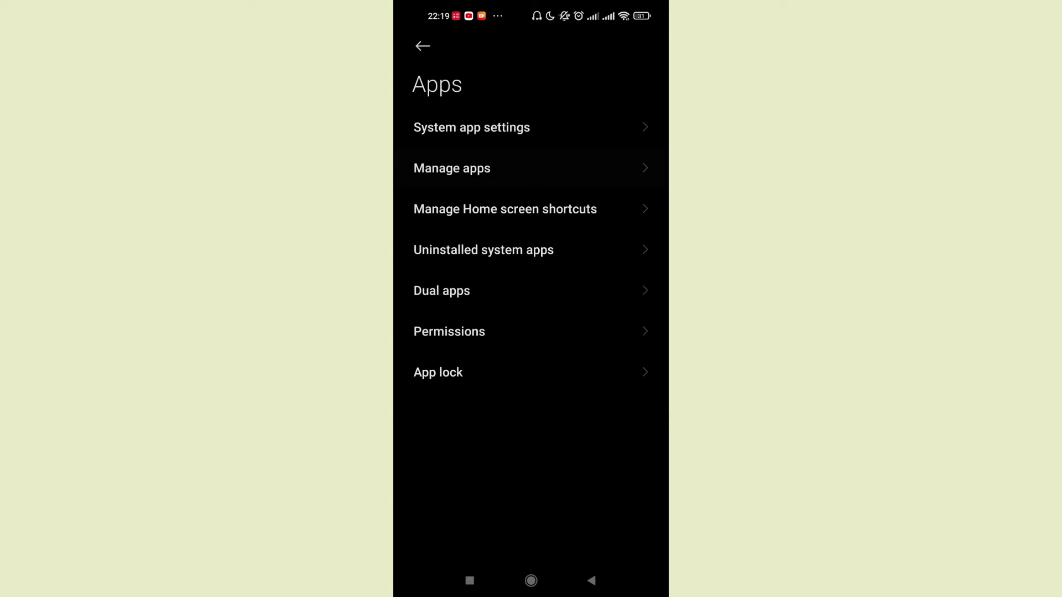
click(452, 168)
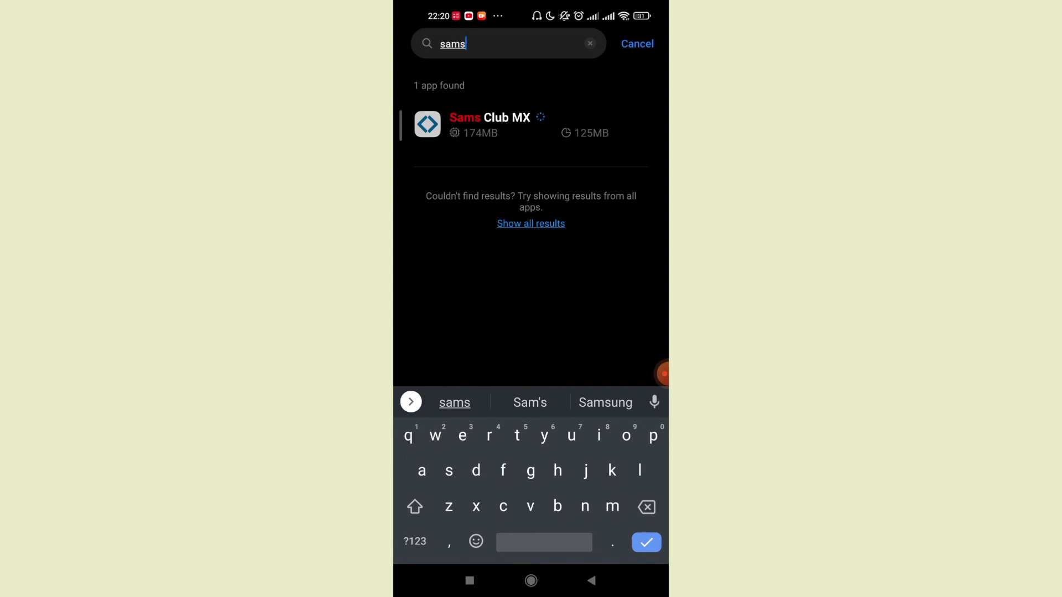
Clear only the cache for Sams Club MX, dropping its storage to 124MB
click(490, 126)
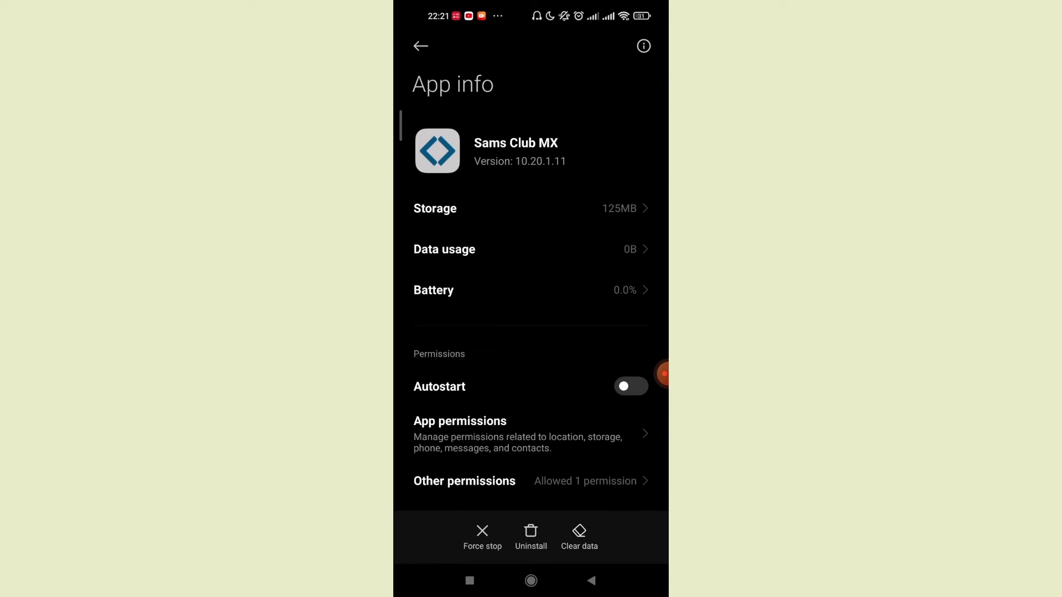
scroll(531, 332, down, 3)
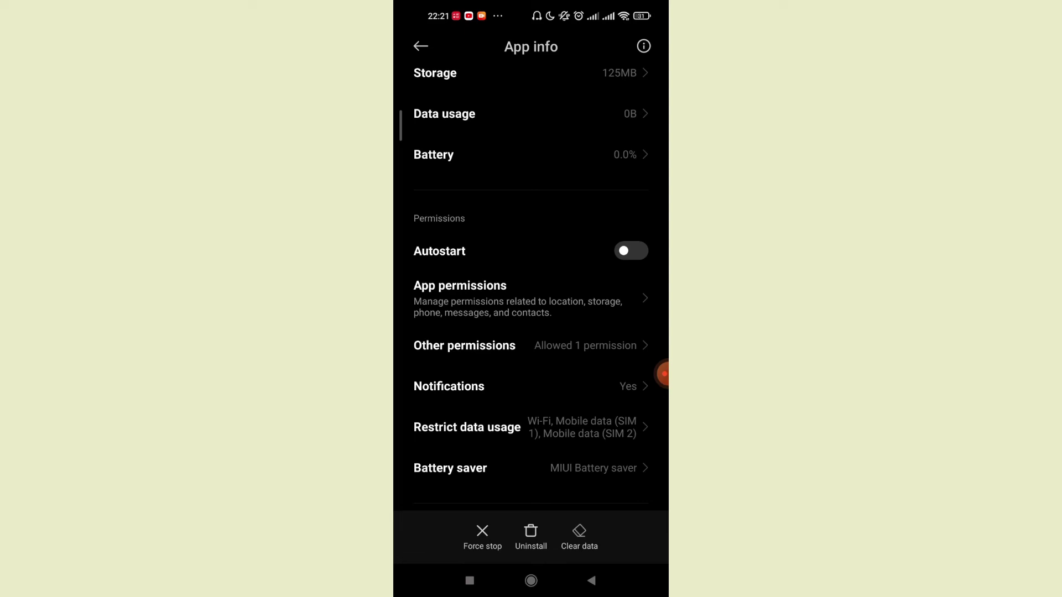
click(579, 537)
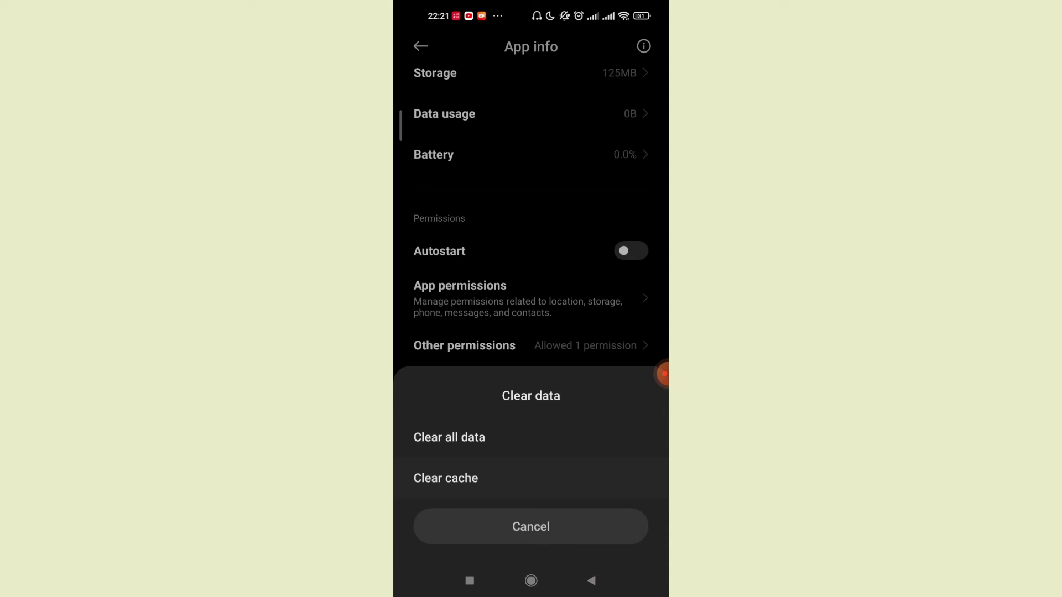
click(445, 478)
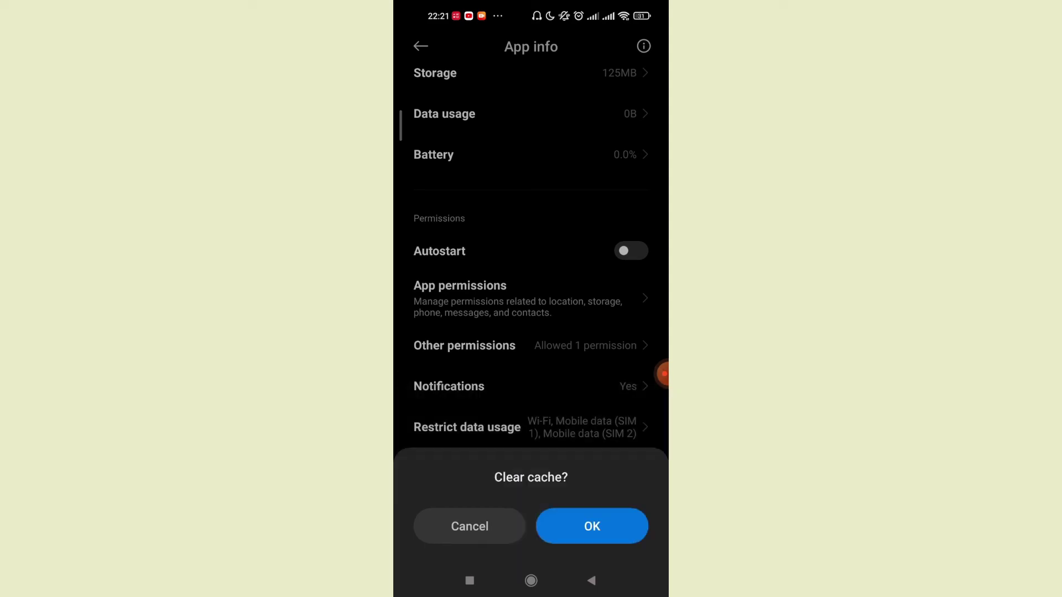
click(592, 527)
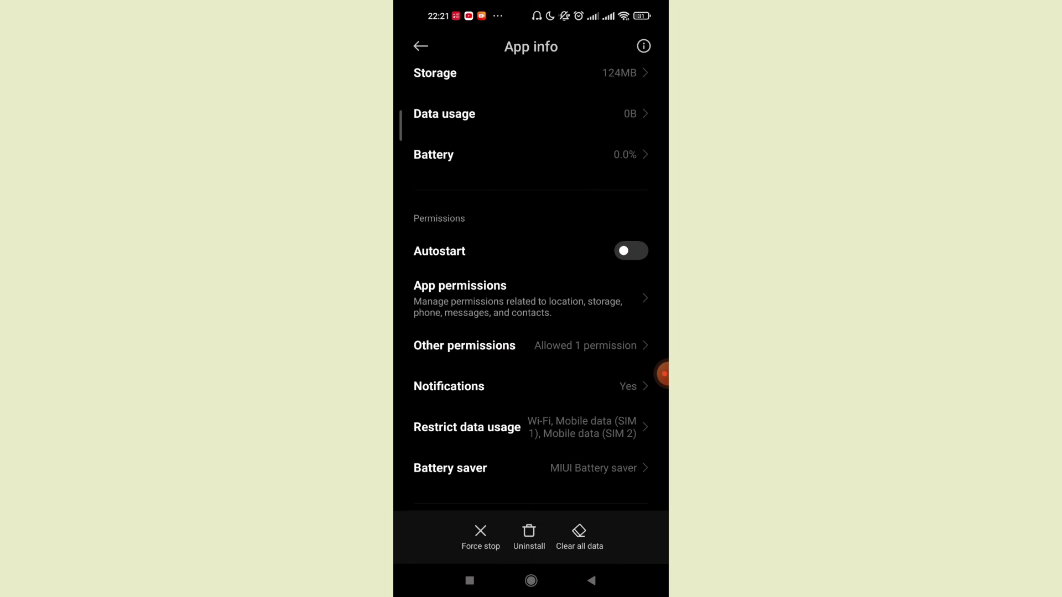
Exit Sams Club MX's App info to the home screen
click(531, 581)
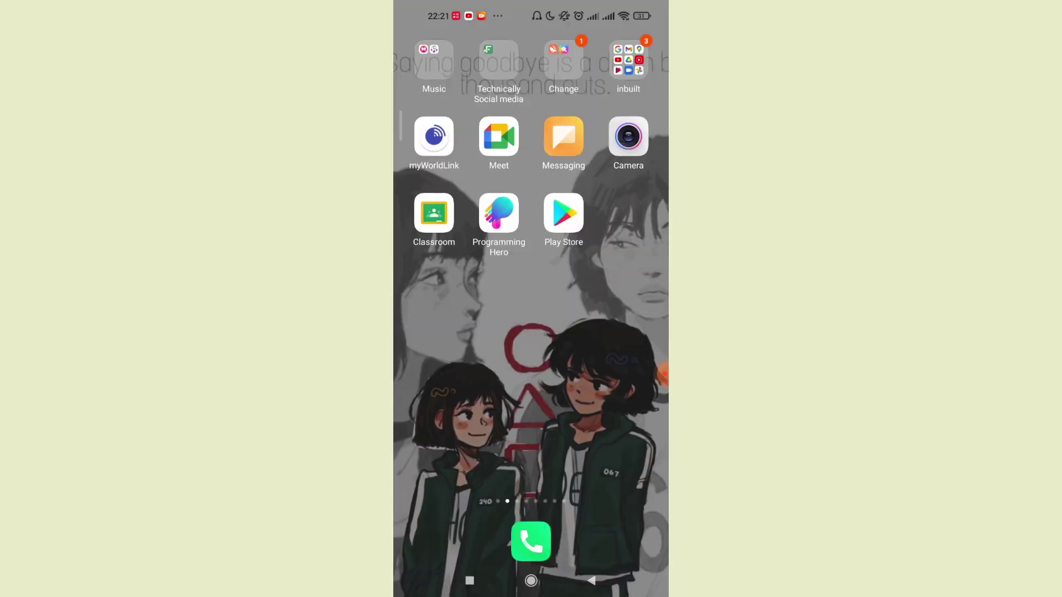